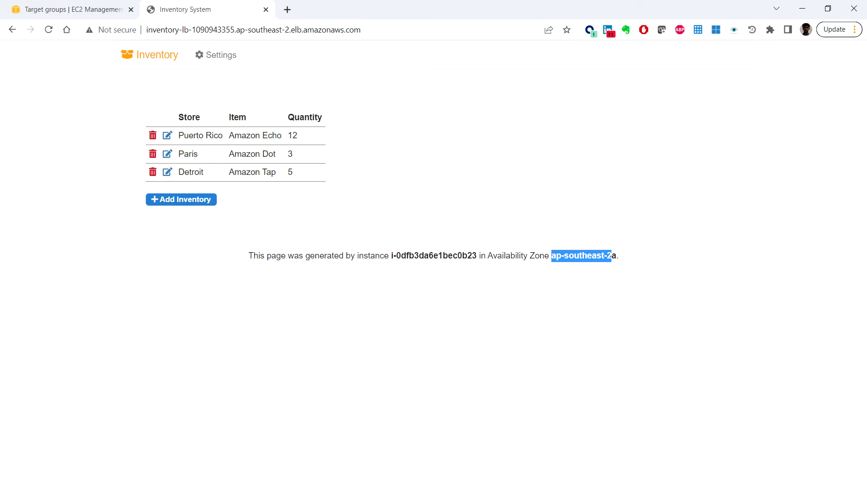
# Step: Open the AWS console home in a new browser tab and go to the list of EC2 instances
pyautogui.click(70, 8)
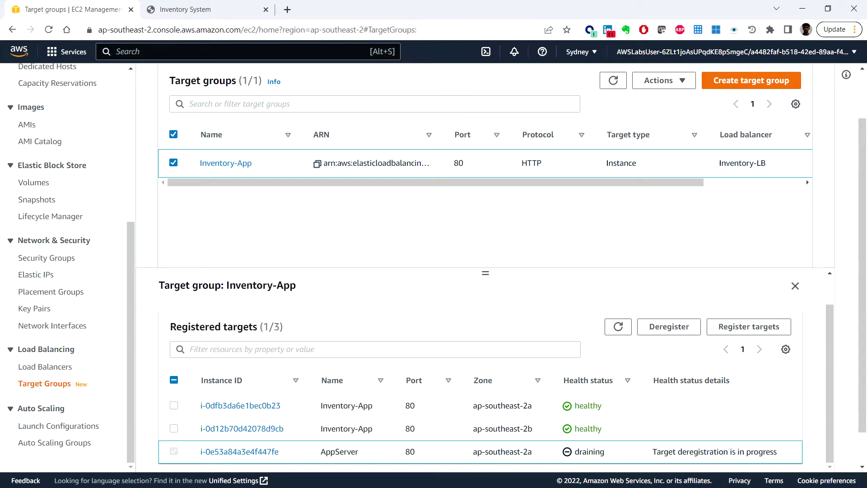
pyautogui.scroll(6, 102, 197)
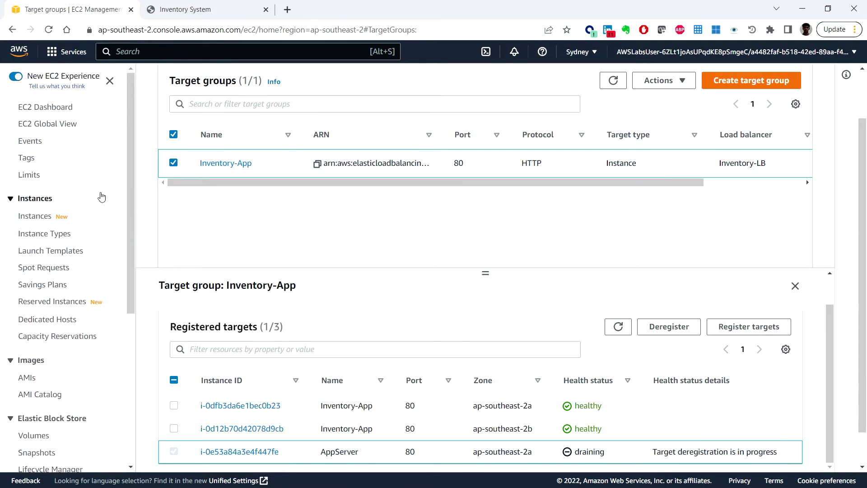
pyautogui.rightClick(25, 49)
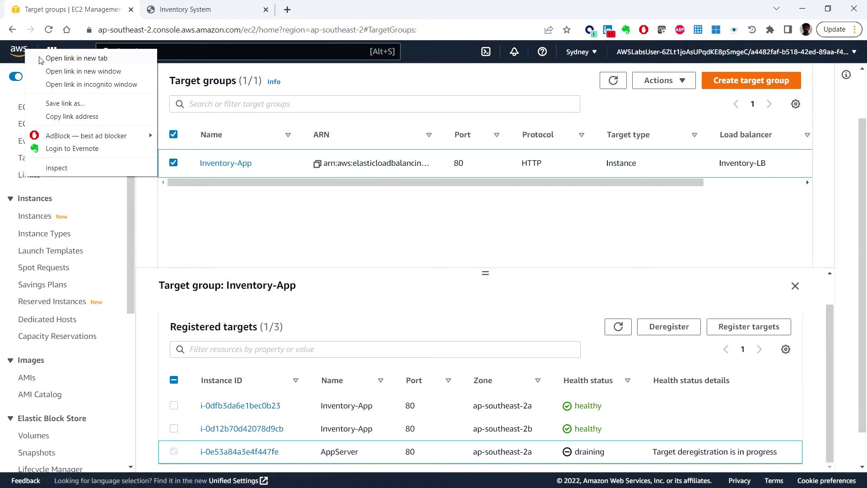
pyautogui.click(40, 59)
pyautogui.click(200, 9)
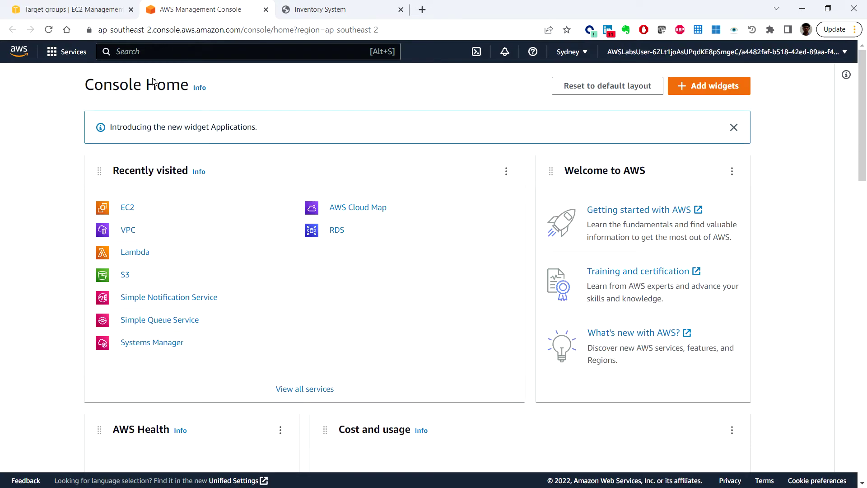
pyautogui.click(127, 209)
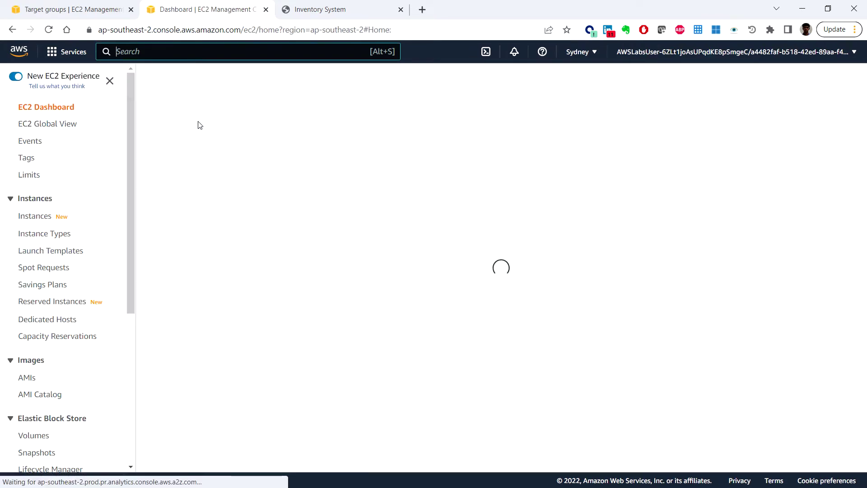
pyautogui.click(43, 216)
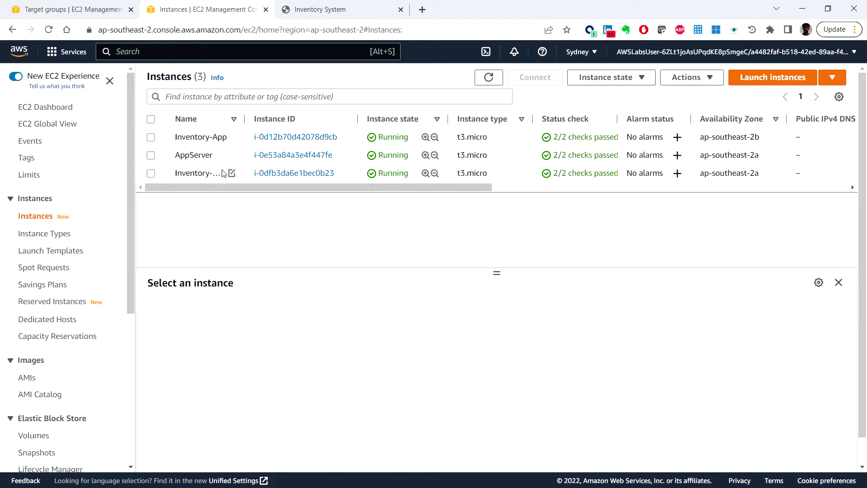
# Step: Terminate the Inventory-App instance in Availability Zone ap-southeast-2b
pyautogui.click(151, 138)
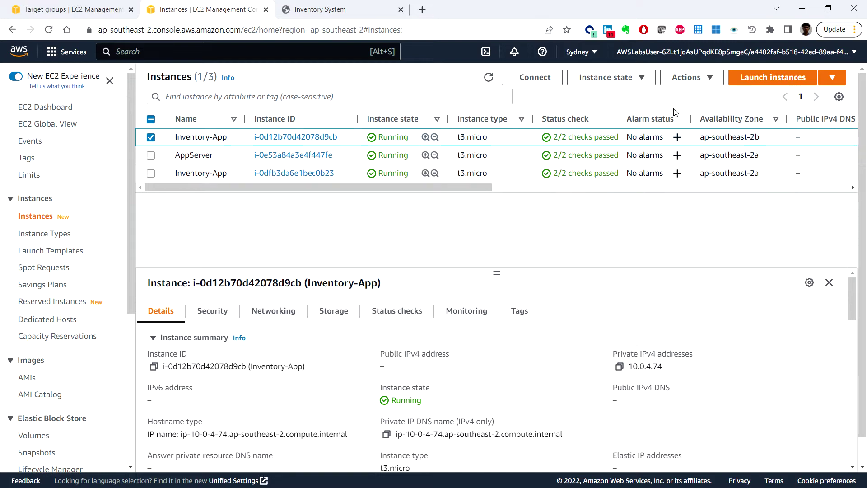
pyautogui.click(640, 80)
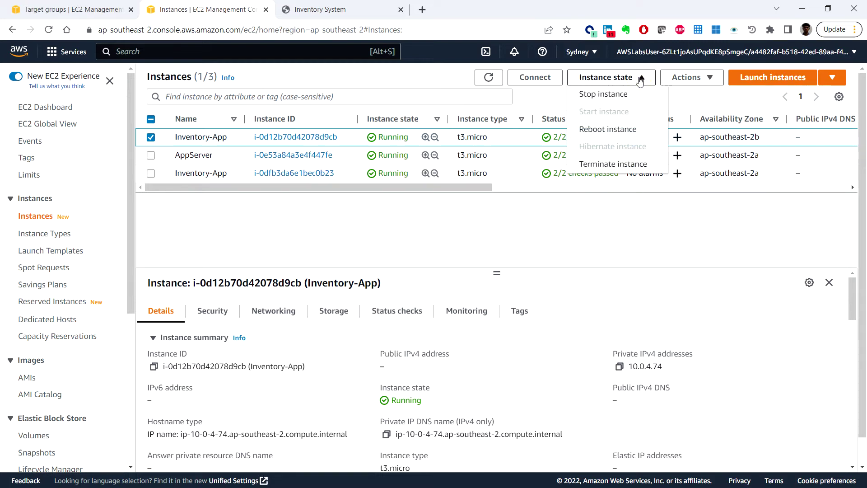
pyautogui.click(620, 164)
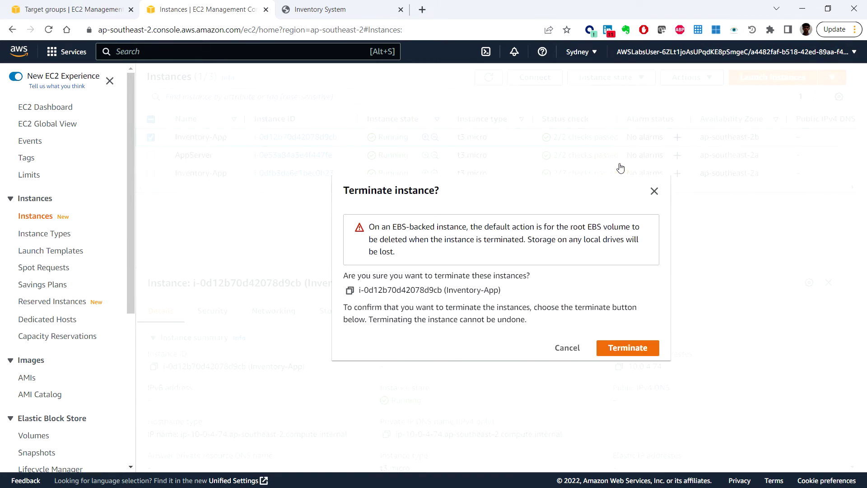
pyautogui.click(638, 351)
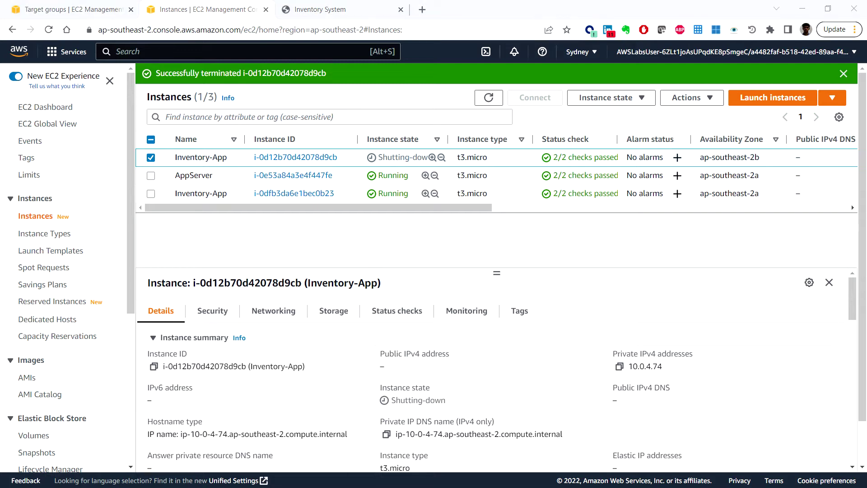
# Step: Check the target group and instance state, and reload the Inventory System page several times to see which instance serves it
pyautogui.click(337, 13)
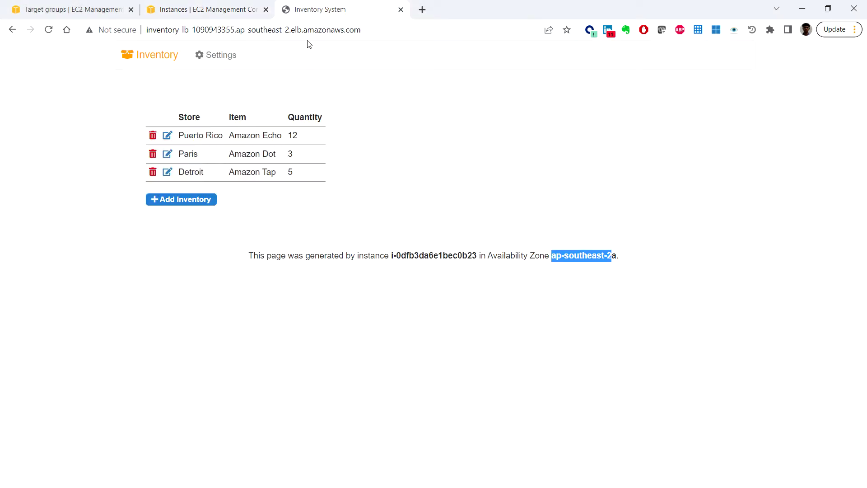
pyautogui.click(615, 255)
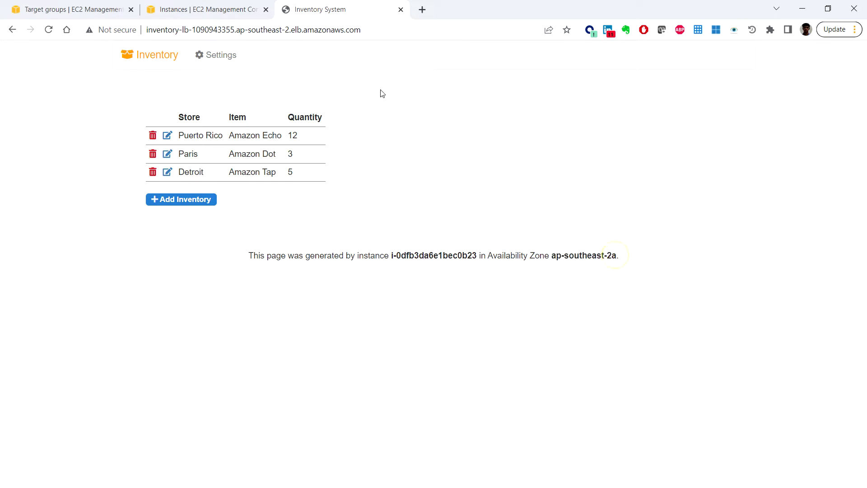
pyautogui.click(87, 9)
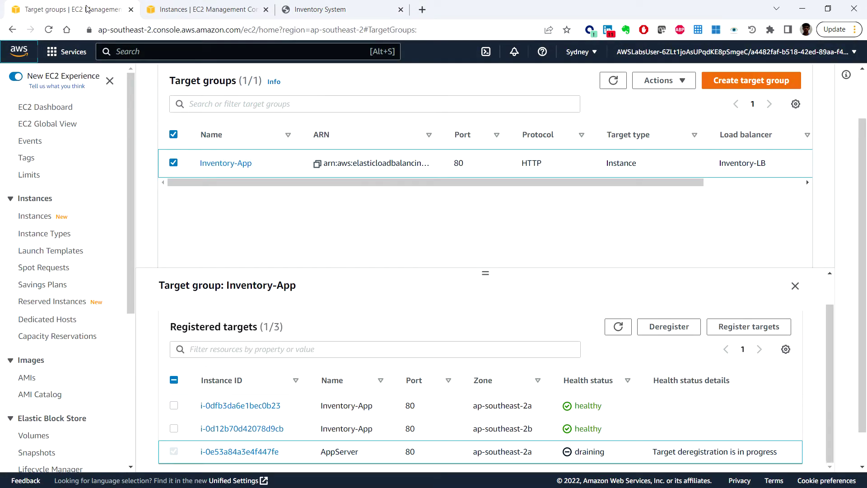
pyautogui.click(208, 10)
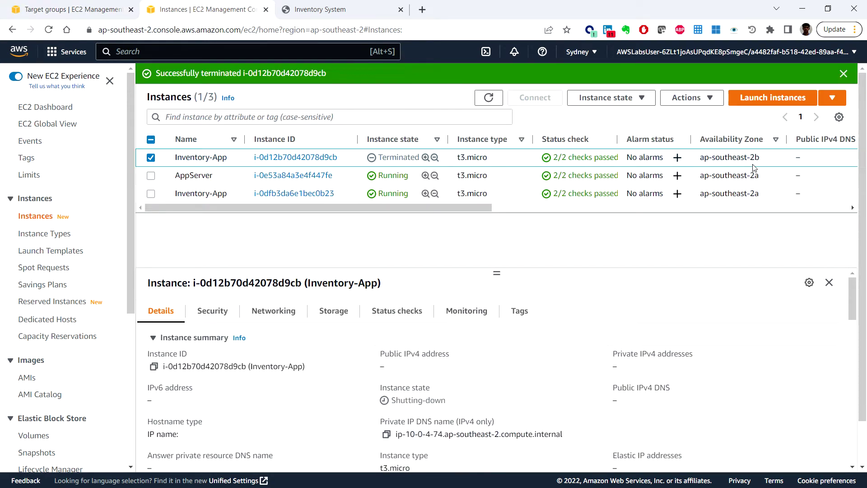
pyautogui.click(329, 9)
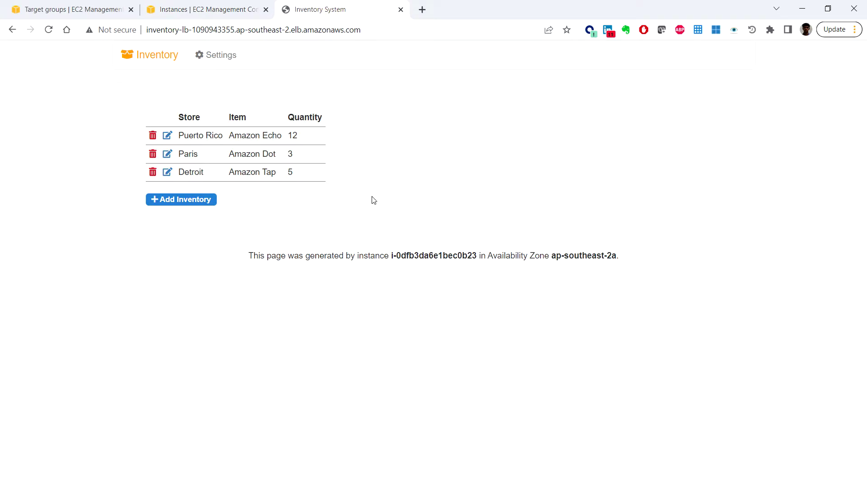
pyautogui.click(49, 30)
pyautogui.click(50, 31)
pyautogui.click(47, 34)
# Step: Refresh the EC2 instances list to check for a replacement Inventory-App instance and its status checks
pyautogui.click(175, 6)
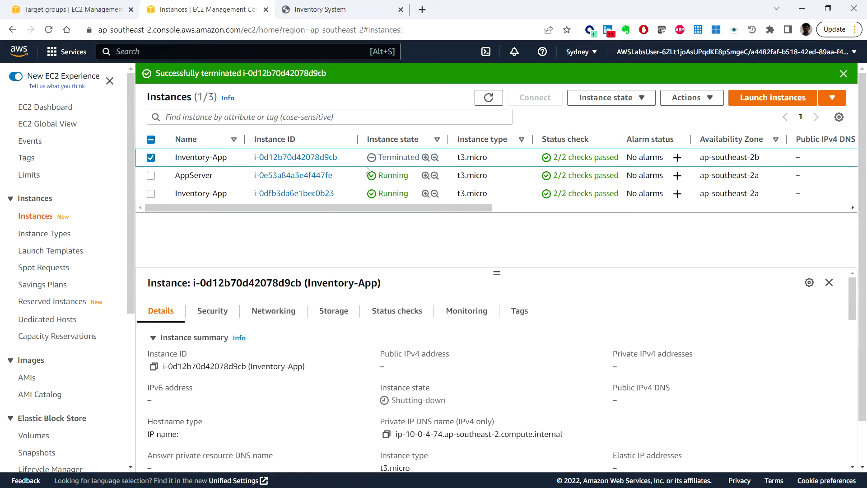
pyautogui.click(488, 98)
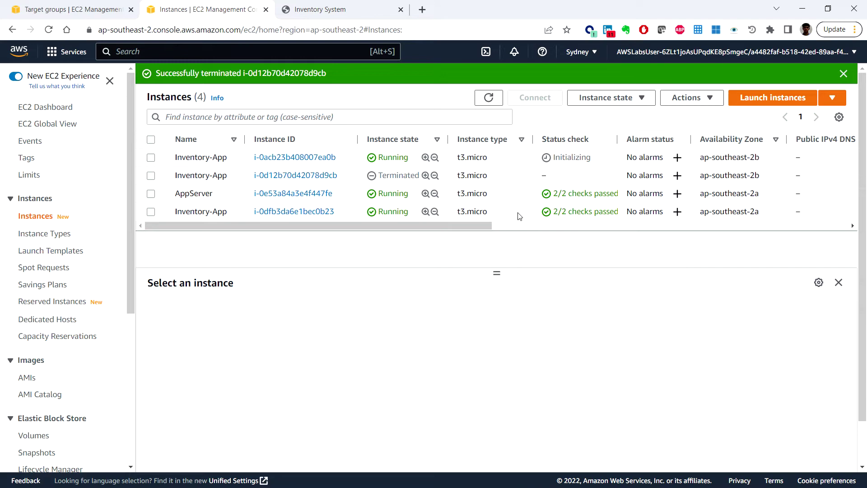
pyautogui.moveTo(468, 226); pyautogui.dragTo(393, 243)
pyautogui.click(489, 99)
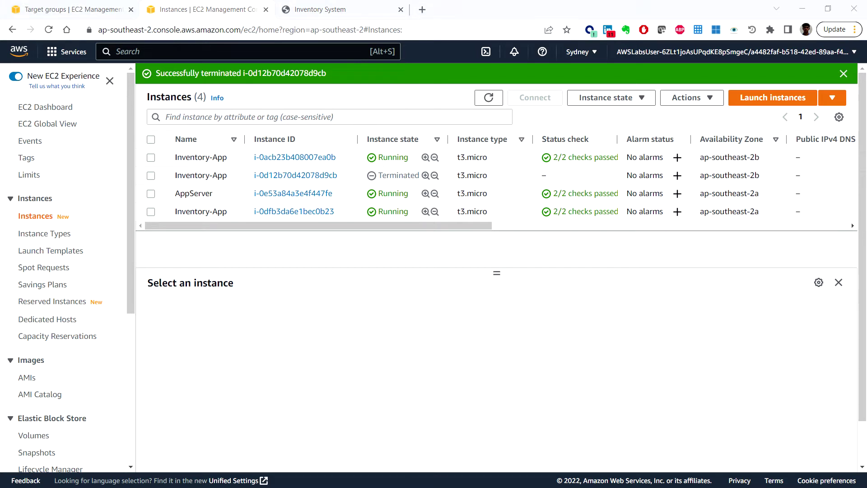
# Step: Reload the Inventory System page repeatedly, comparing the instance ID and Availability Zone shown after each load
pyautogui.click(333, 6)
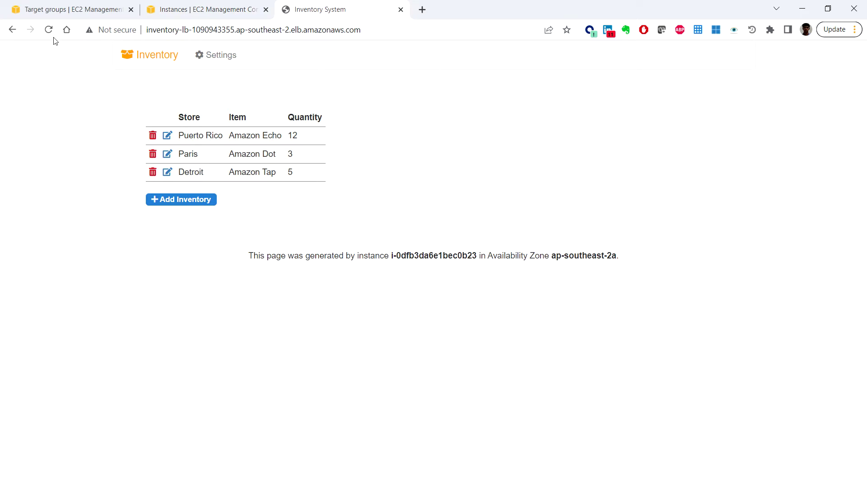
pyautogui.moveTo(621, 255); pyautogui.dragTo(553, 258)
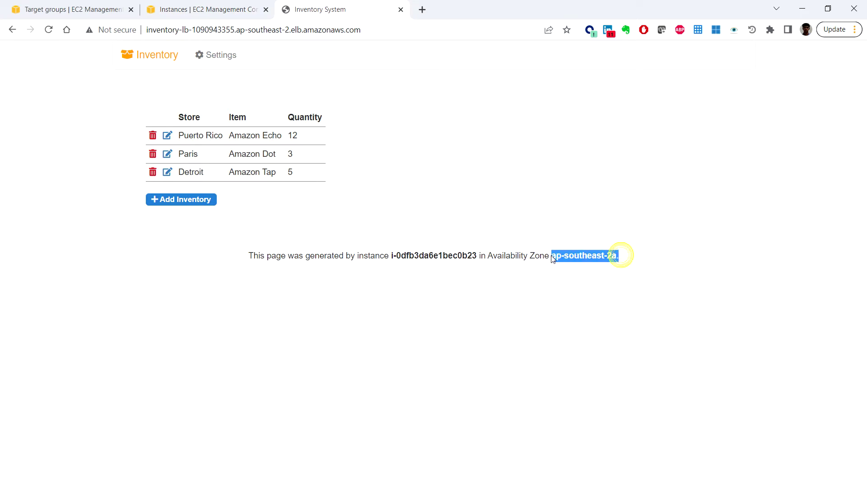
pyautogui.click(50, 32)
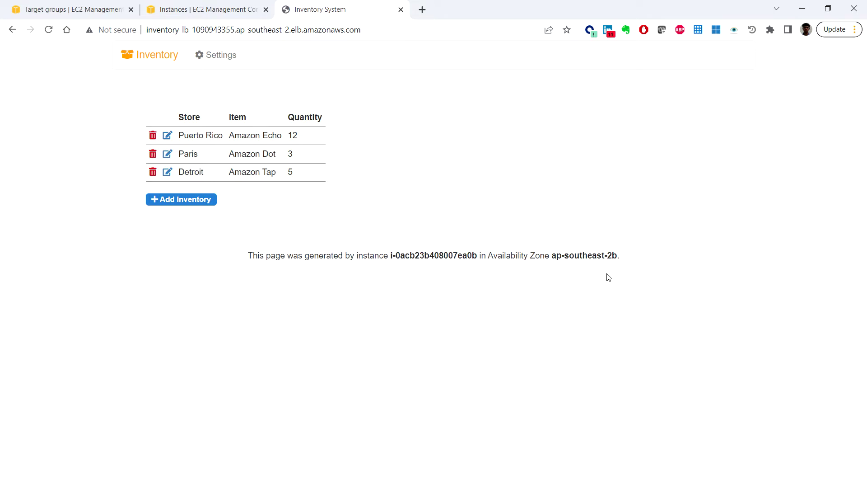
pyautogui.click(625, 257)
pyautogui.moveTo(626, 256); pyautogui.dragTo(534, 257)
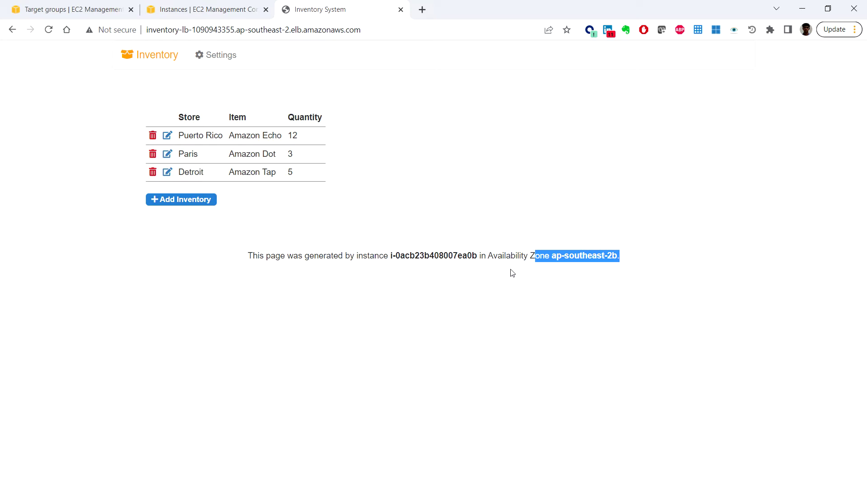
pyautogui.click(47, 32)
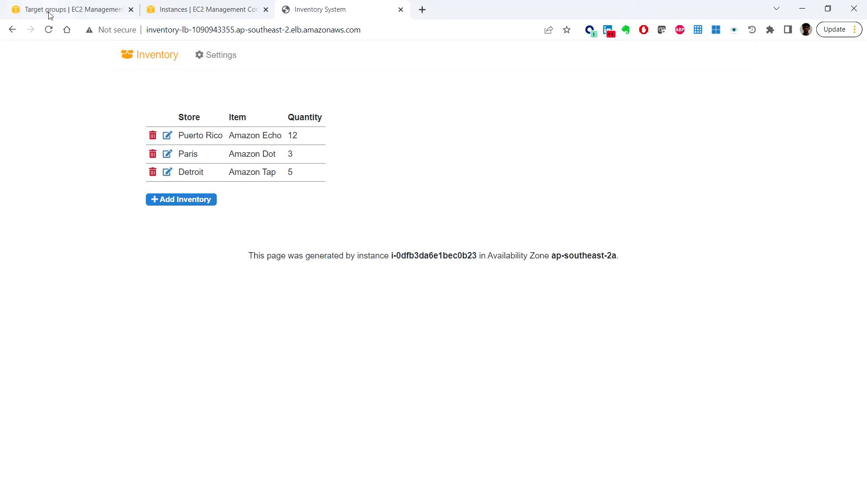
pyautogui.click(49, 30)
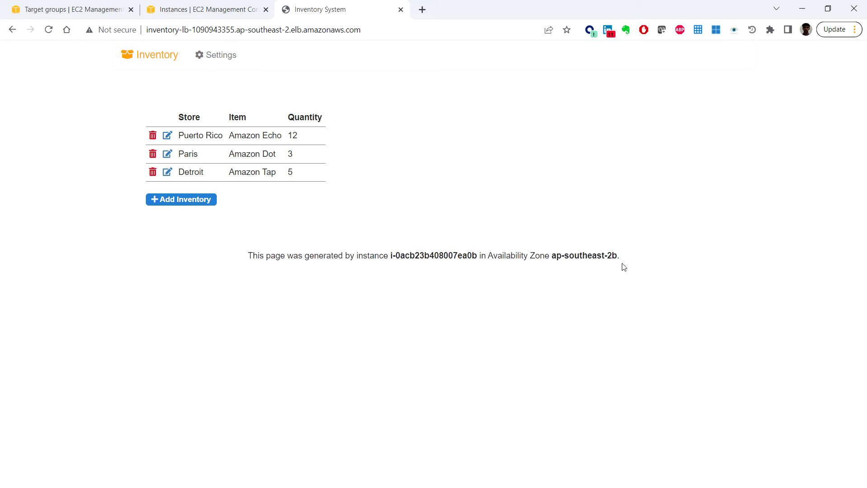
pyautogui.click(50, 31)
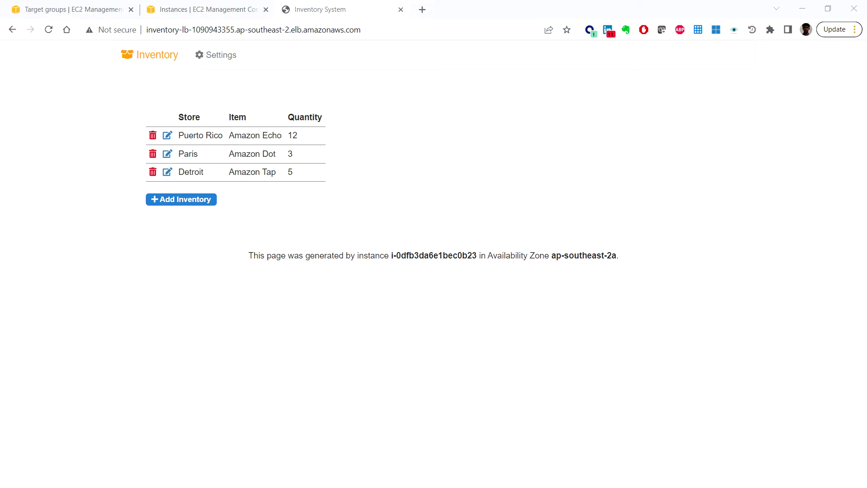
pyautogui.click(296, 294)
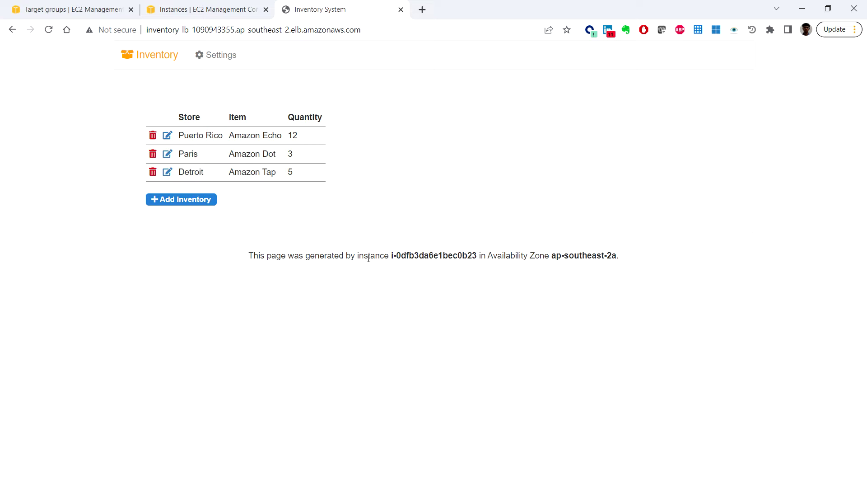
# Step: Search the AWS console for "rds" and open the RDS Databases list
pyautogui.click(186, 7)
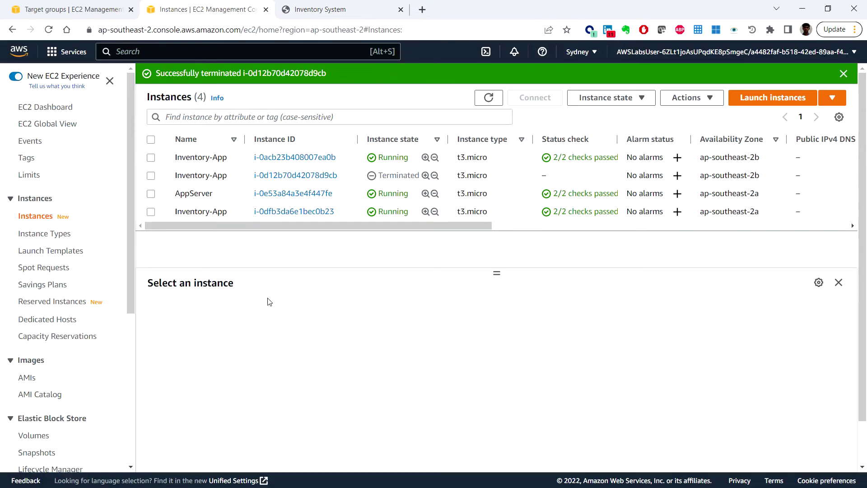
pyautogui.click(273, 52)
pyautogui.write('rds')
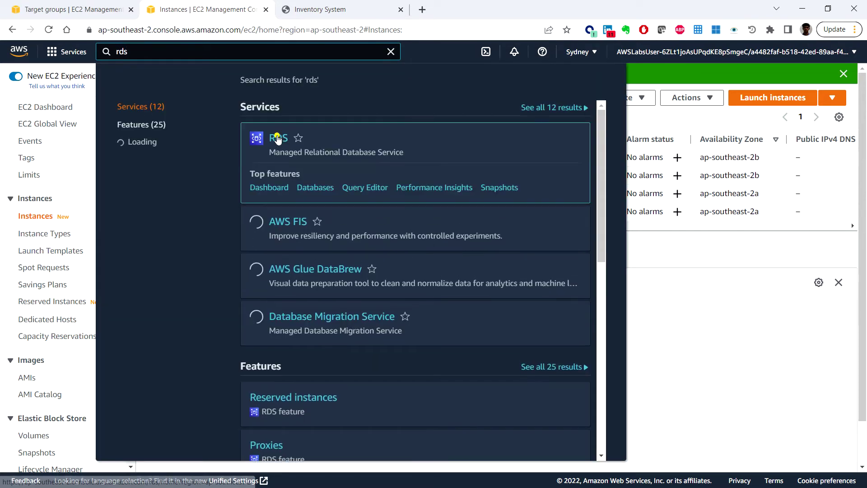
pyautogui.click(278, 139)
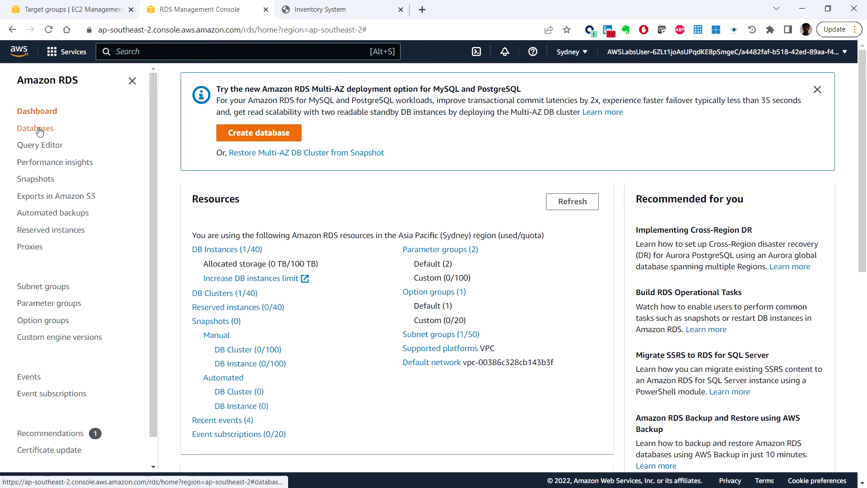
pyautogui.click(37, 130)
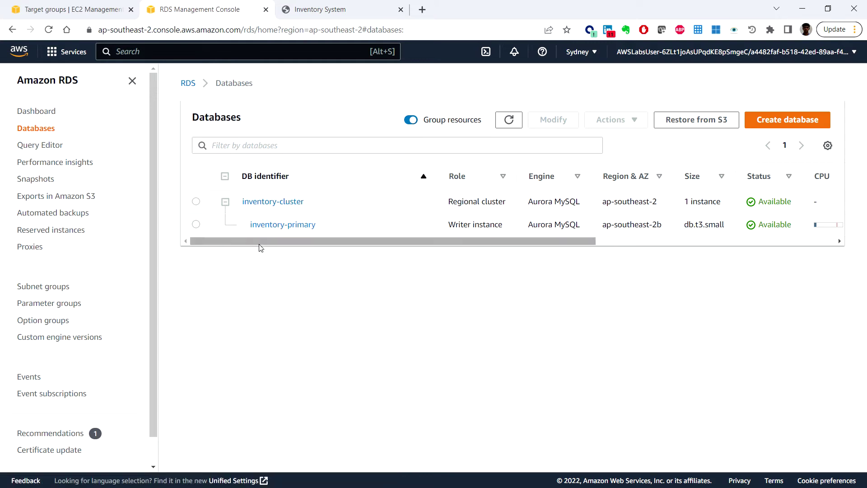
# Step: Select the inventory-primary database instance and examine its role, zone, size and status details
pyautogui.click(196, 224)
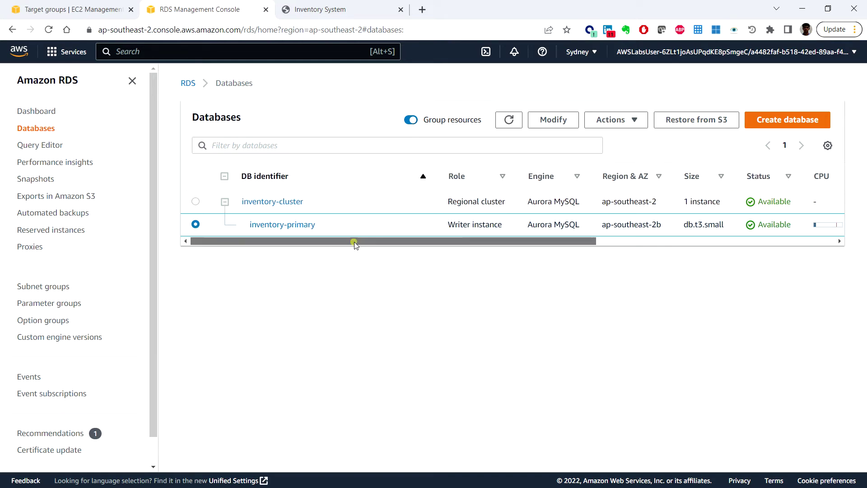
pyautogui.moveTo(353, 242); pyautogui.dragTo(374, 245)
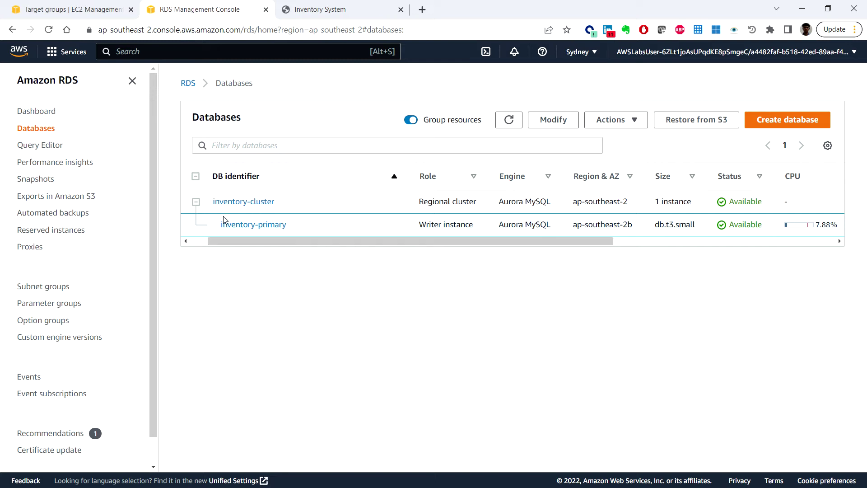
pyautogui.click(199, 241)
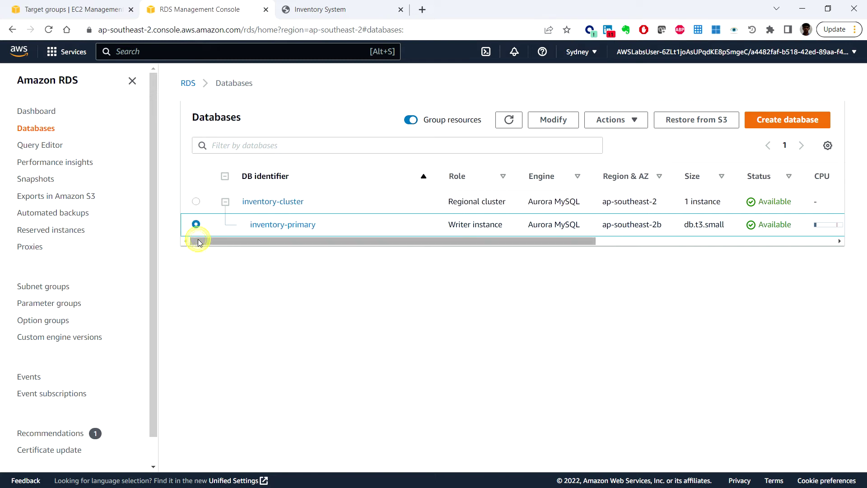
# Step: Start adding a reader to inventory-cluster with the DB instance identifier inventory-replica
pyautogui.click(196, 202)
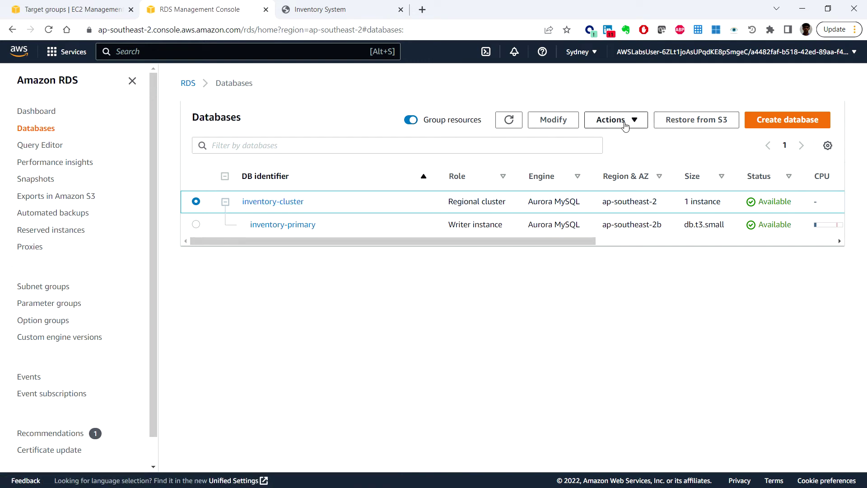
pyautogui.click(625, 121)
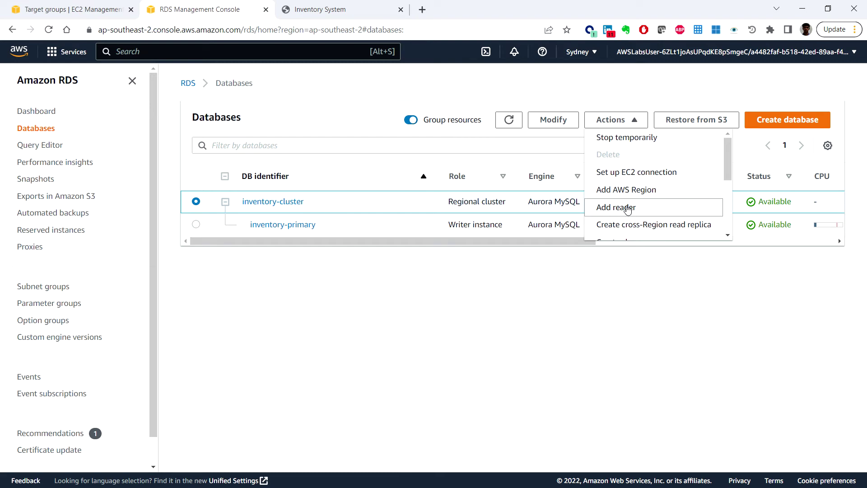
pyautogui.click(628, 207)
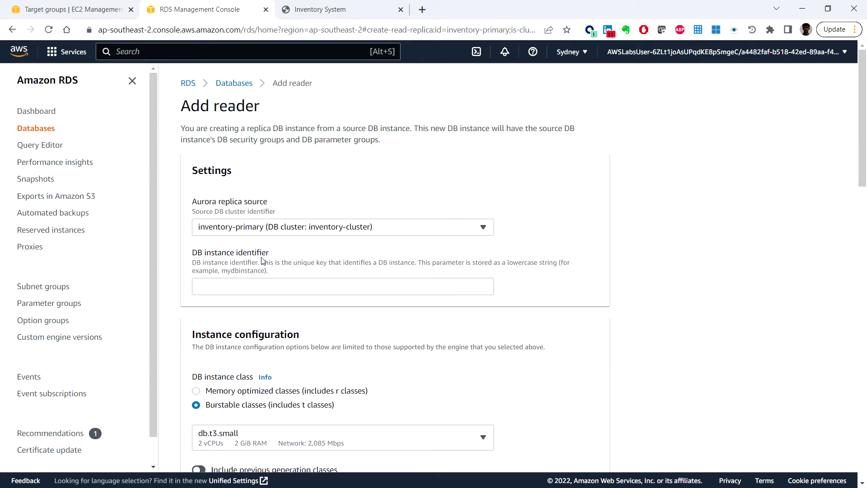
pyautogui.click(267, 289)
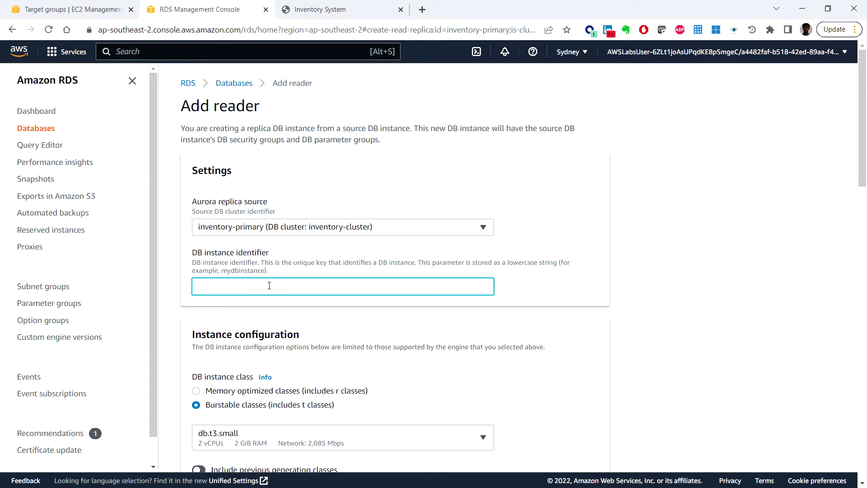
pyautogui.write('inventory-replica')
# Step: Set the new reader's Availability Zone to ap-southeast-2a in the Connectivity settings
pyautogui.scroll(-2, 358, 333)
pyautogui.scroll(-3, 397, 333)
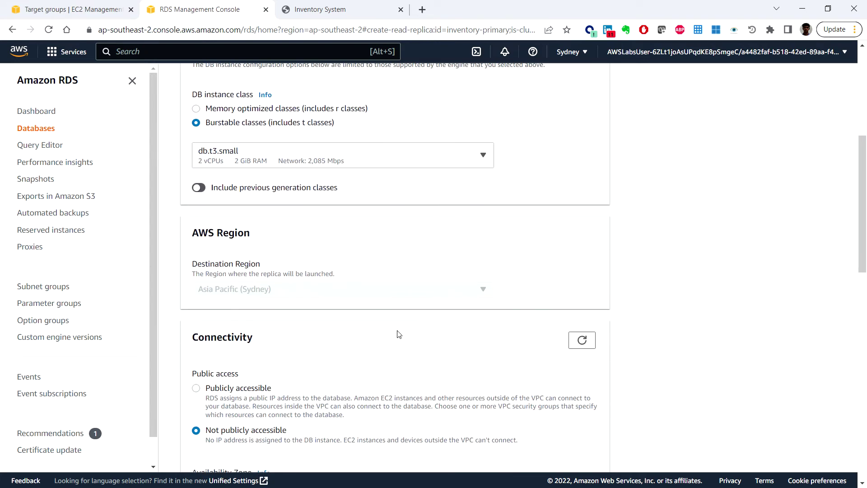
pyautogui.scroll(1, 399, 334)
pyautogui.scroll(-3, 398, 334)
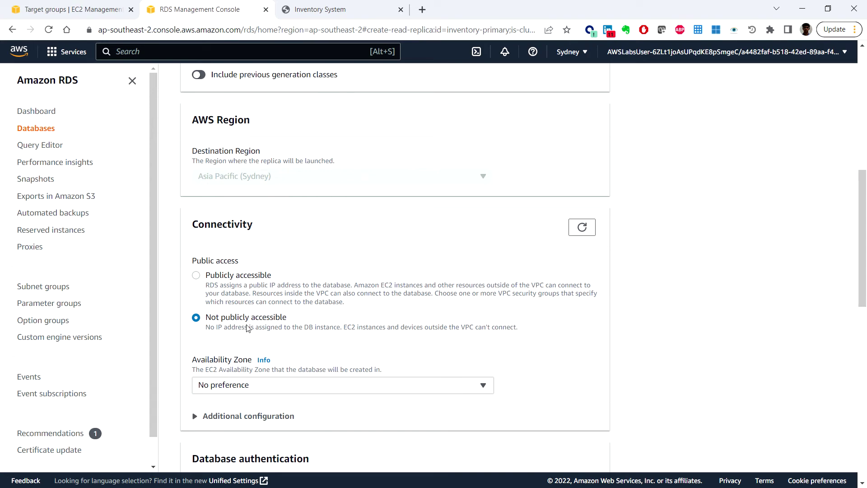
pyautogui.click(298, 386)
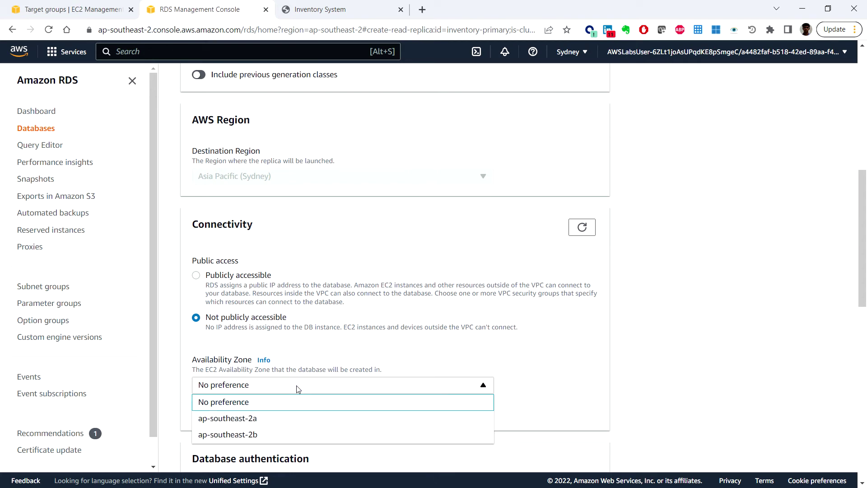
pyautogui.click(286, 420)
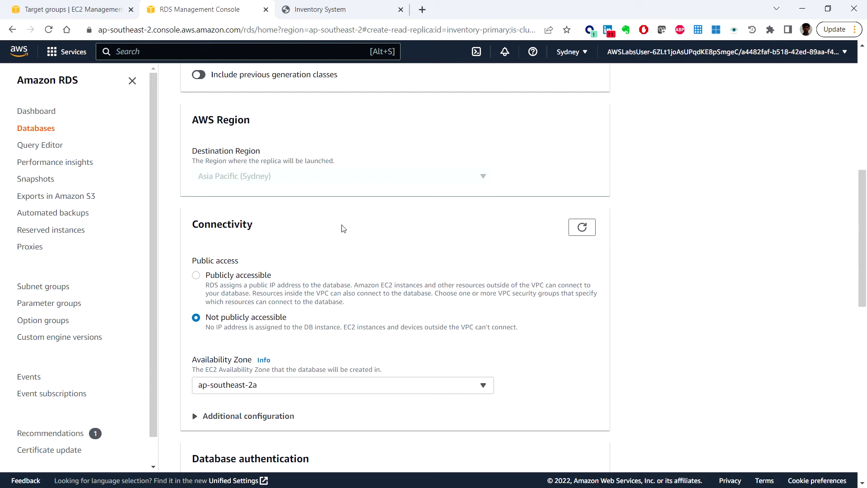
# Step: In the browser tab showing target groups, search for "rds" and check the inventory-primary instance's Availability Zone in the Databases list
pyautogui.click(96, 9)
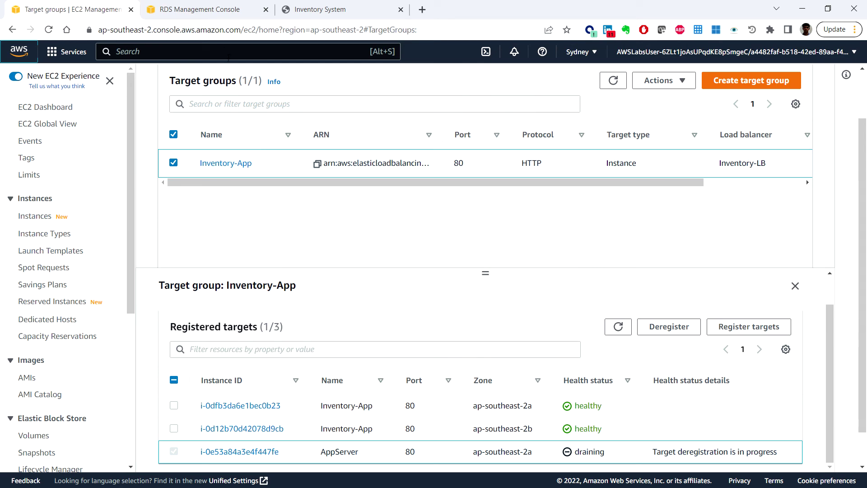
pyautogui.click(218, 49)
pyautogui.write('rds')
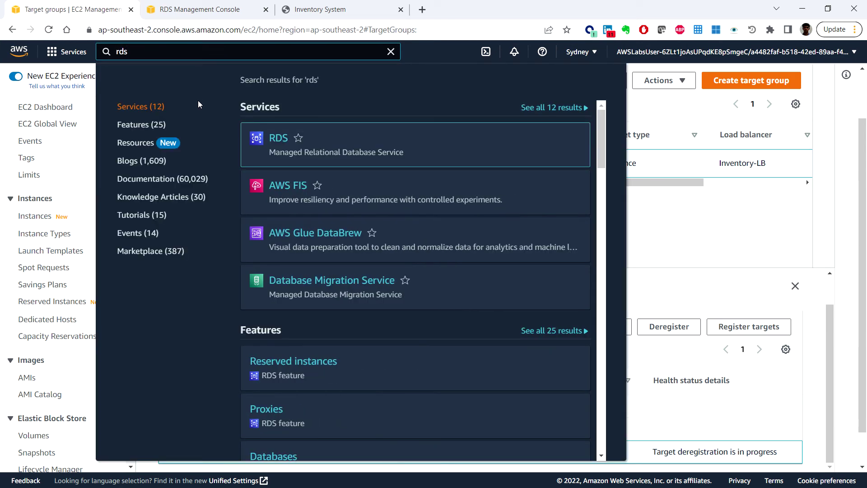
pyautogui.click(279, 140)
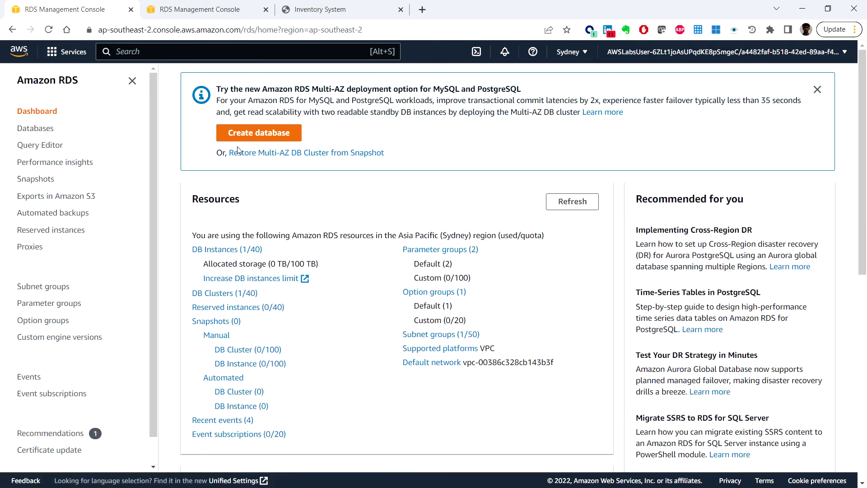
pyautogui.click(43, 131)
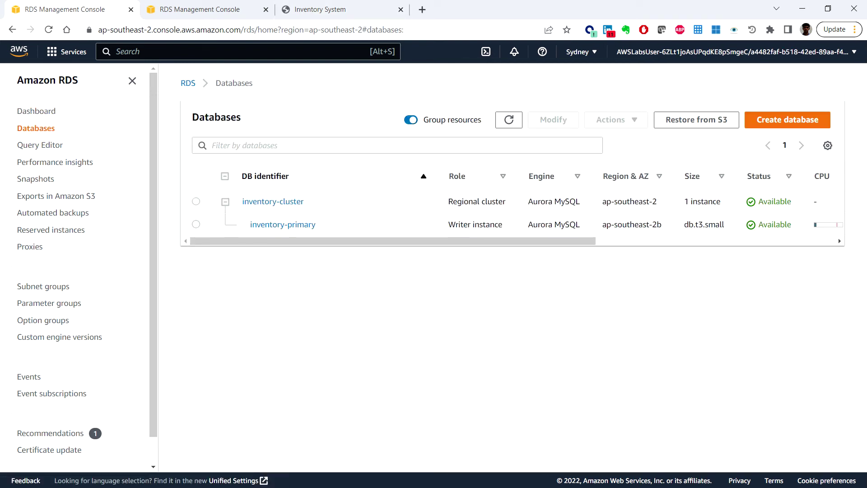
pyautogui.click(838, 237)
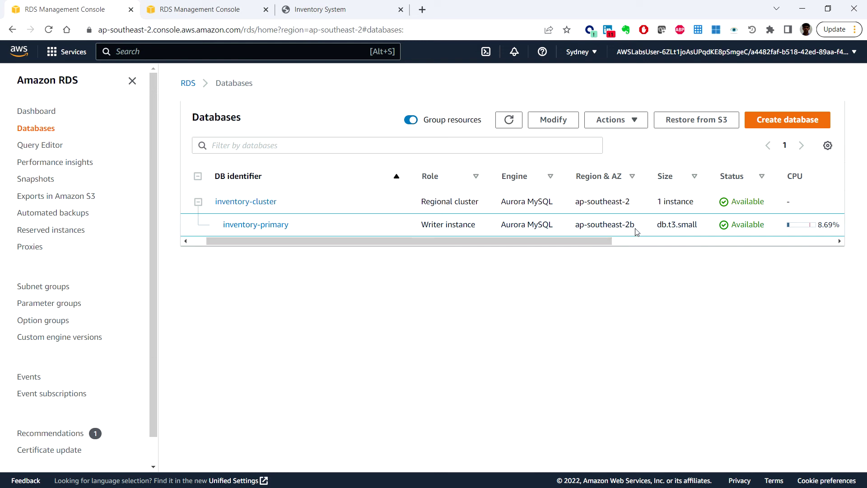
# Step: Return to the Add reader form and submit it, keeping the remaining settings at their defaults
pyautogui.click(196, 8)
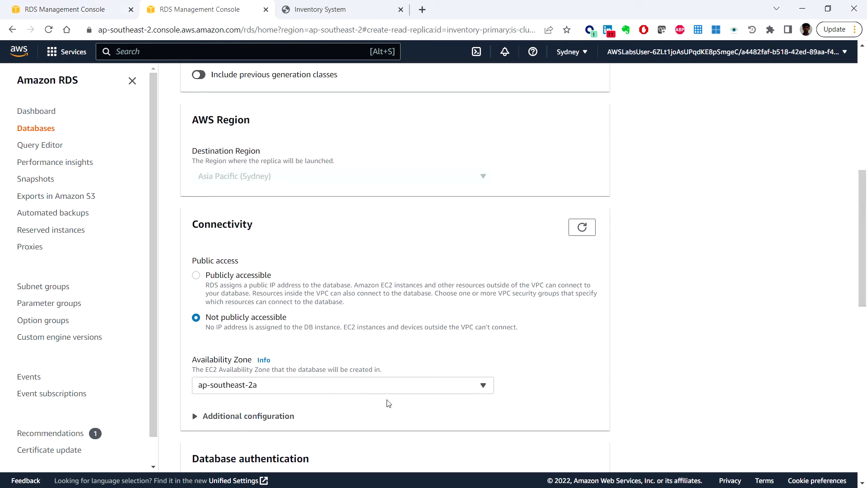
pyautogui.scroll(-6, 524, 393)
pyautogui.scroll(-6, 546, 347)
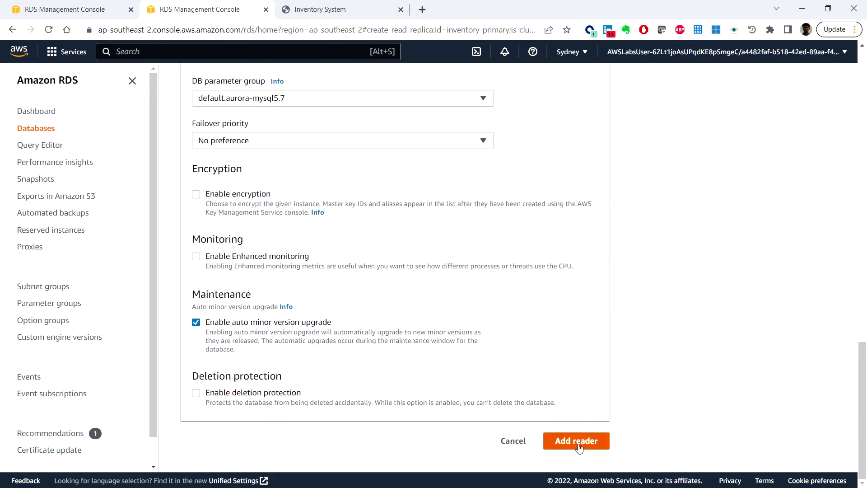
pyautogui.click(579, 446)
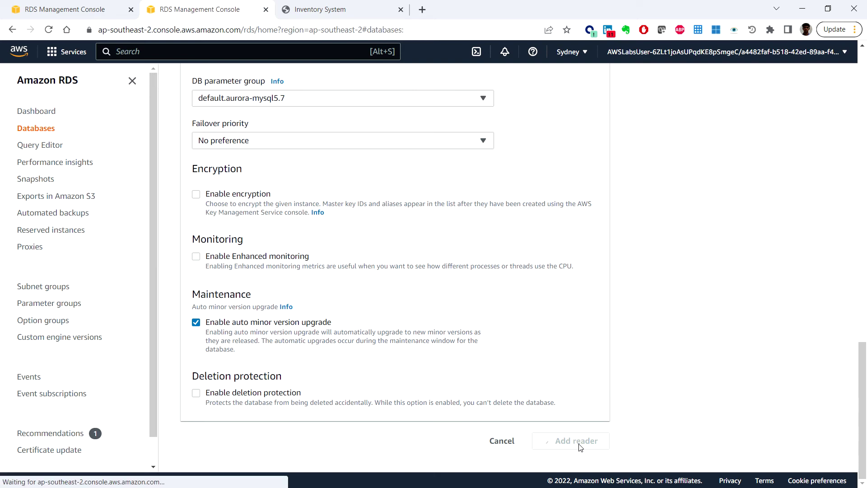